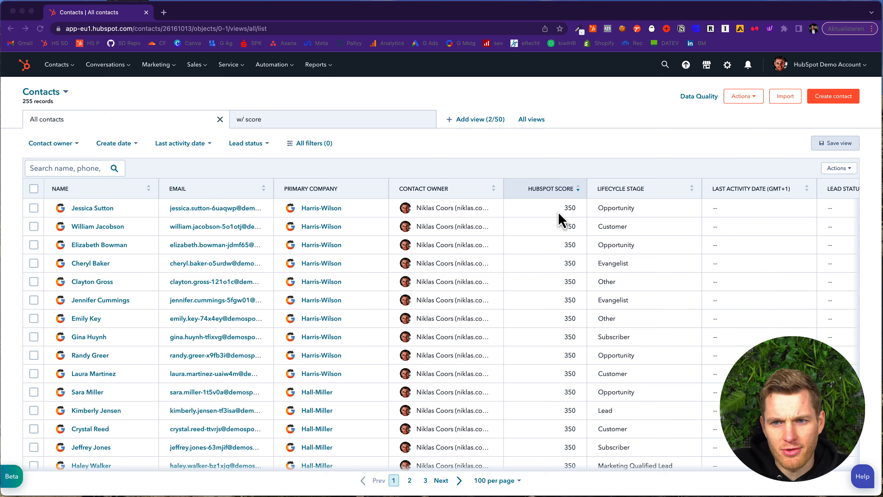
# - Look through the contacts sorted by HubSpot score and open the contact properties in the account settings
pyautogui.scroll(-6, 550, 400)
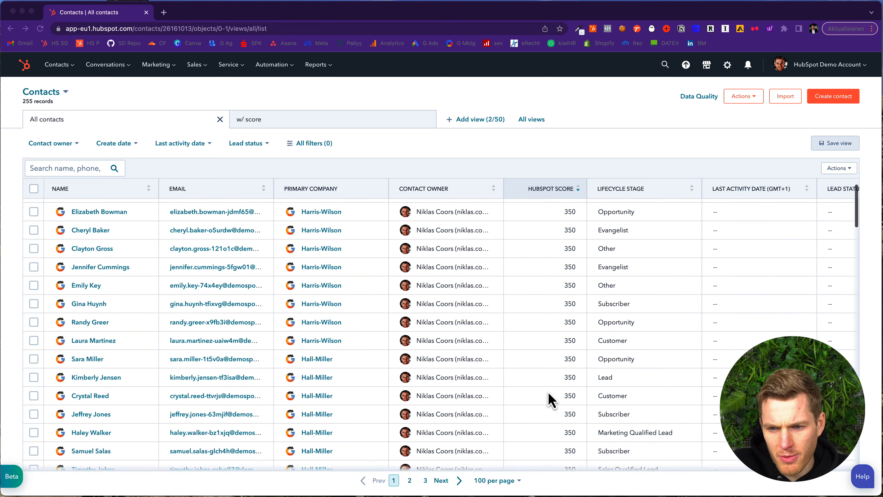
pyautogui.scroll(-1, 551, 400)
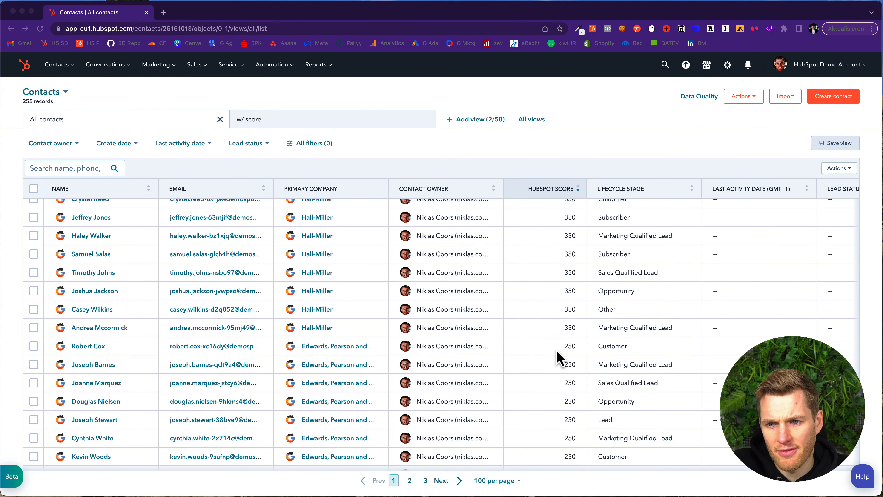
pyautogui.scroll(-6, 557, 358)
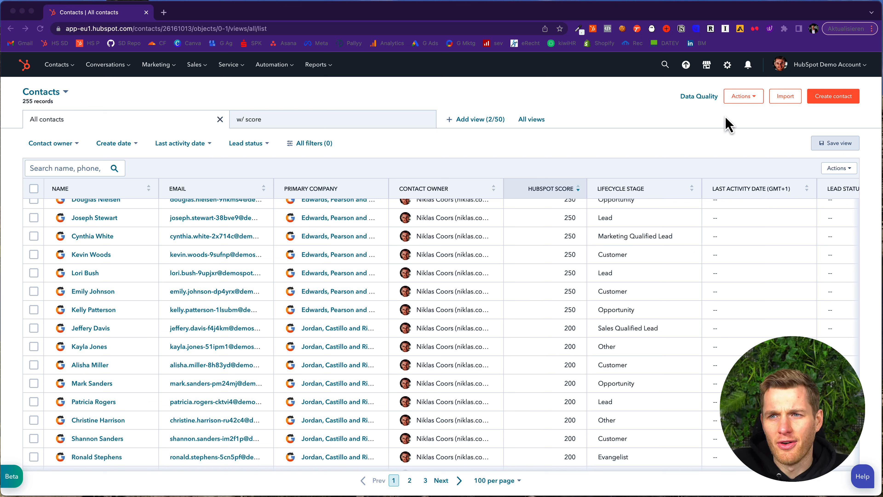
pyautogui.click(728, 66)
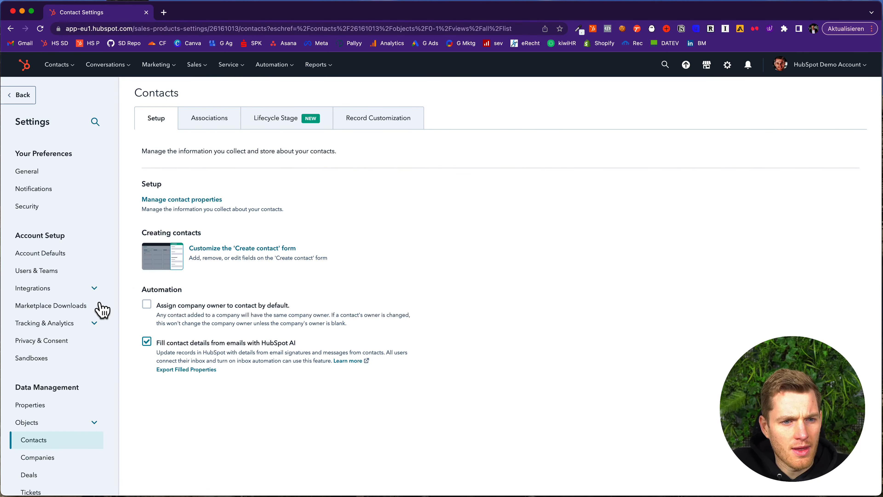
pyautogui.click(33, 410)
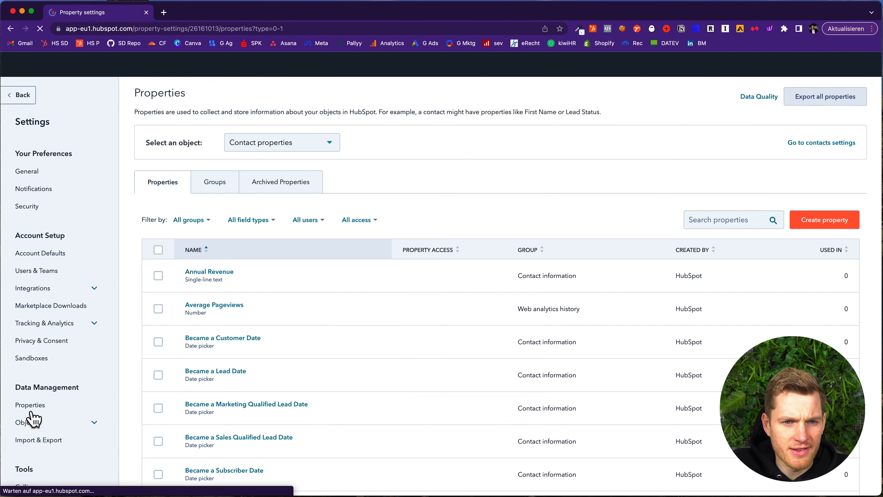
# - Search the contact properties for "score" and open the HubSpot Score property for editing
pyautogui.click(709, 219)
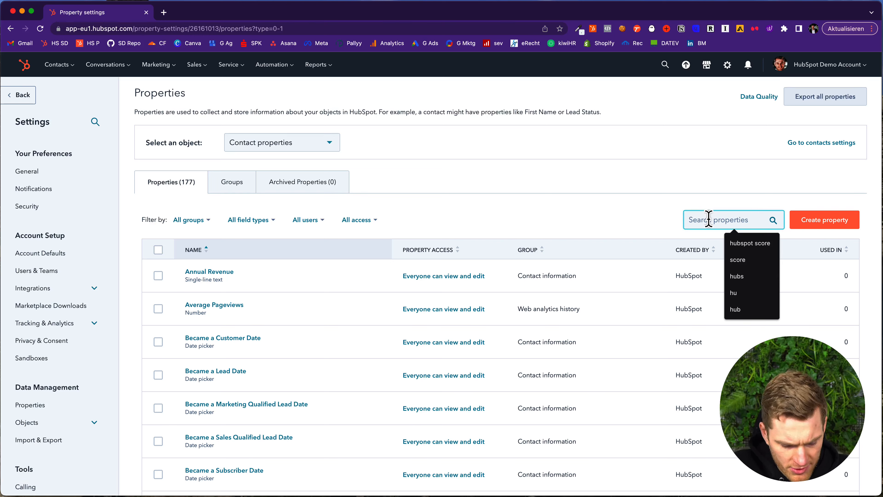
pyautogui.write('score')
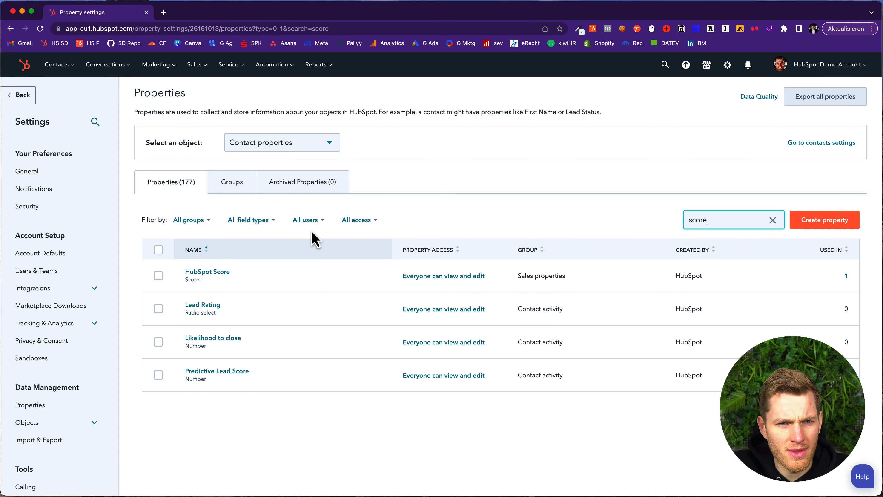
pyautogui.moveTo(206, 281)
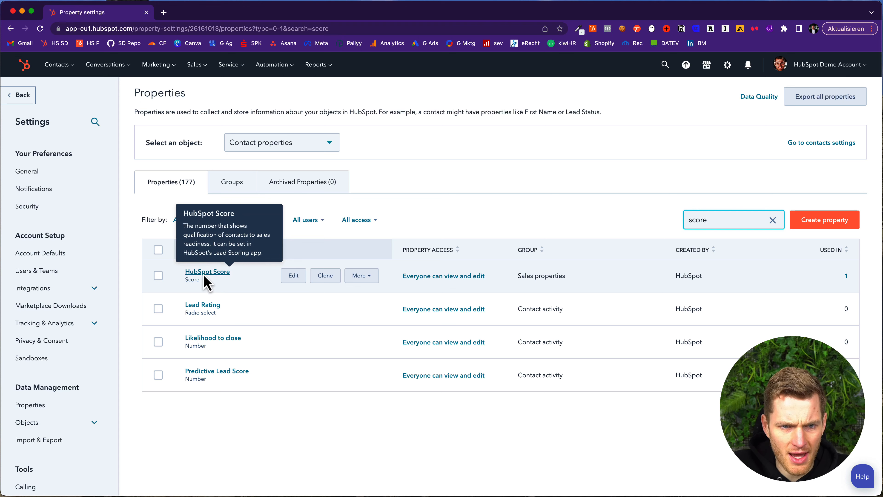
pyautogui.click(294, 275)
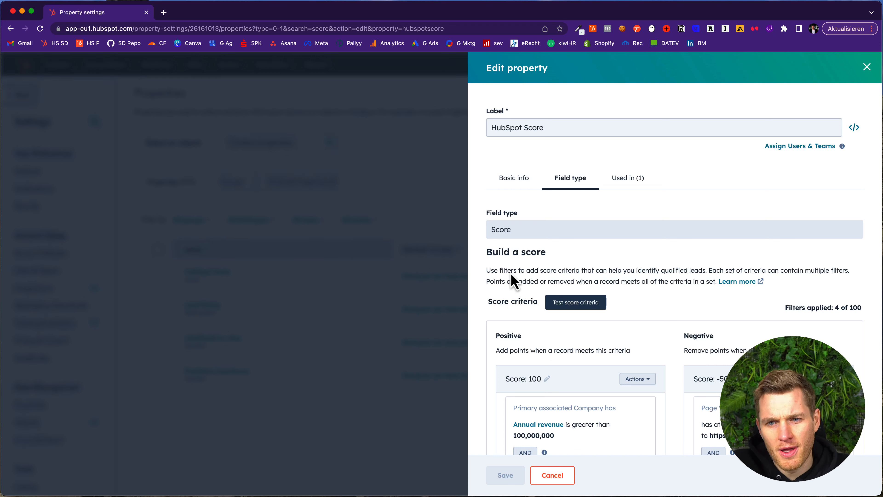
# - Examine the positive and negative score criteria of the HubSpot Score property and the points each one assigns
pyautogui.scroll(-2, 514, 281)
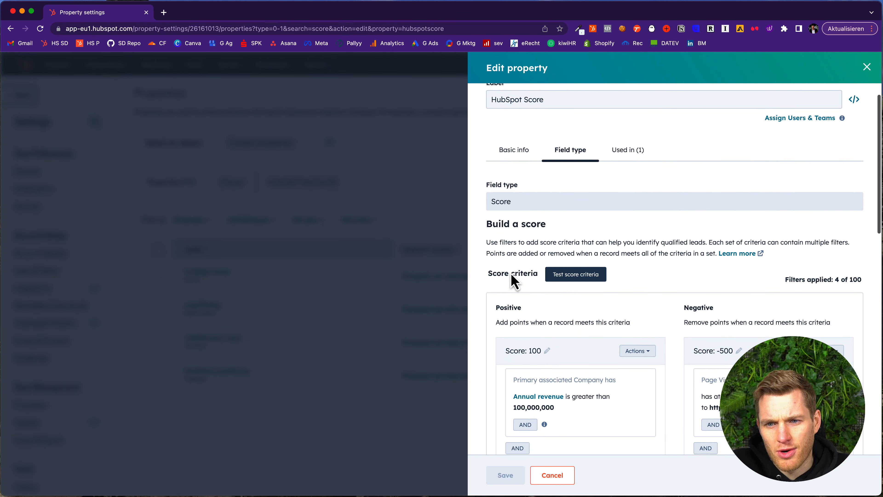
pyautogui.scroll(-3, 514, 281)
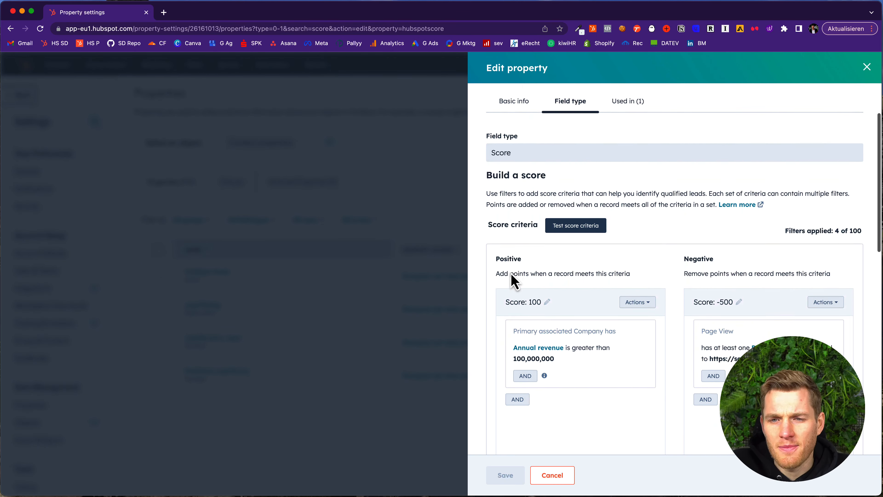
pyautogui.scroll(-2, 514, 281)
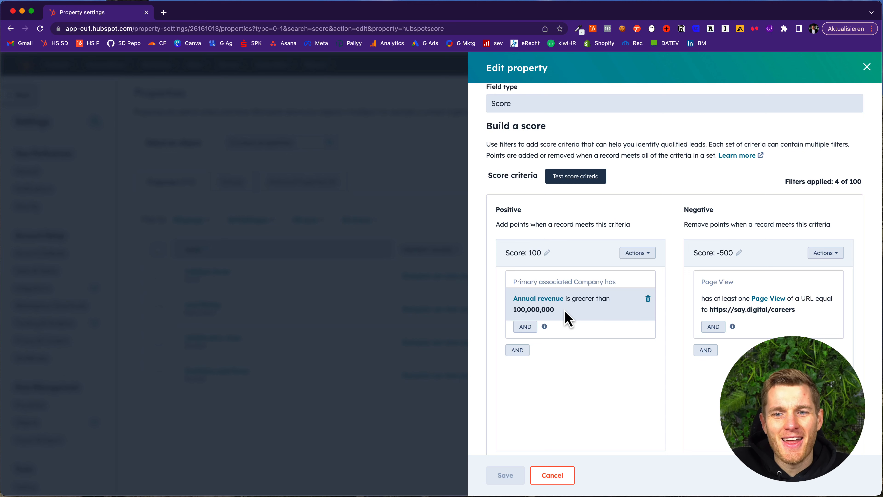
pyautogui.scroll(-6, 567, 317)
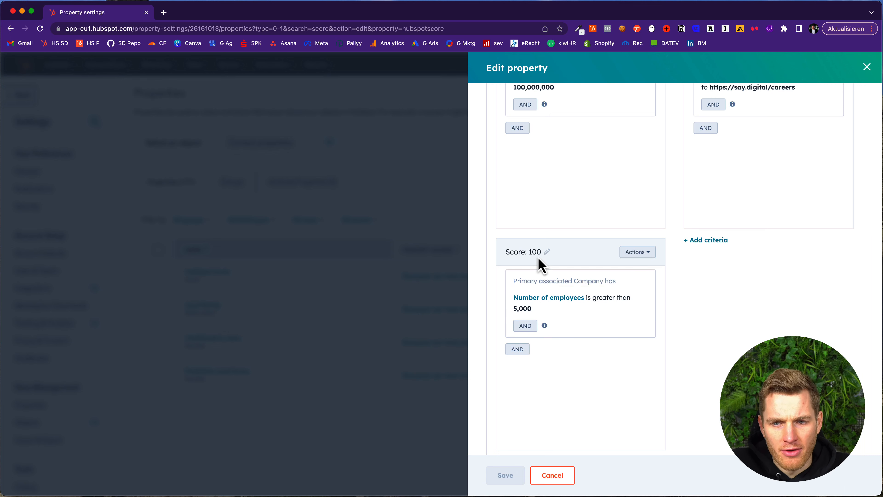
pyautogui.scroll(-4, 571, 373)
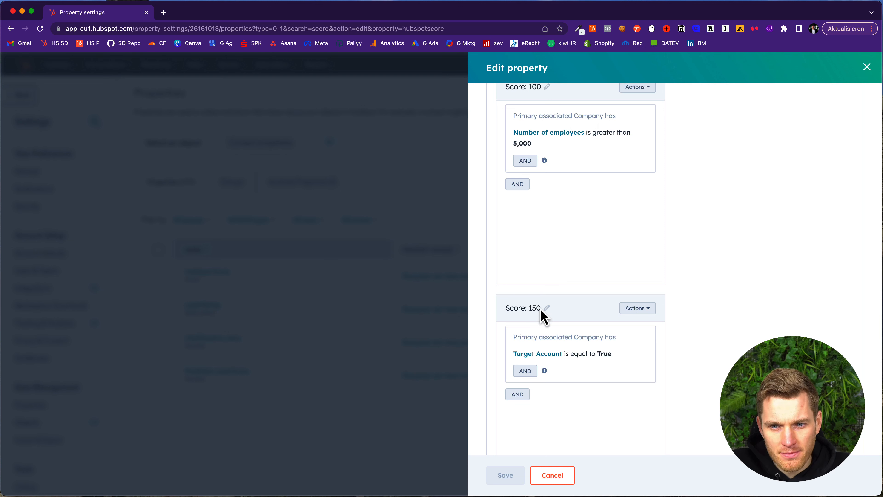
pyautogui.scroll(10, 539, 237)
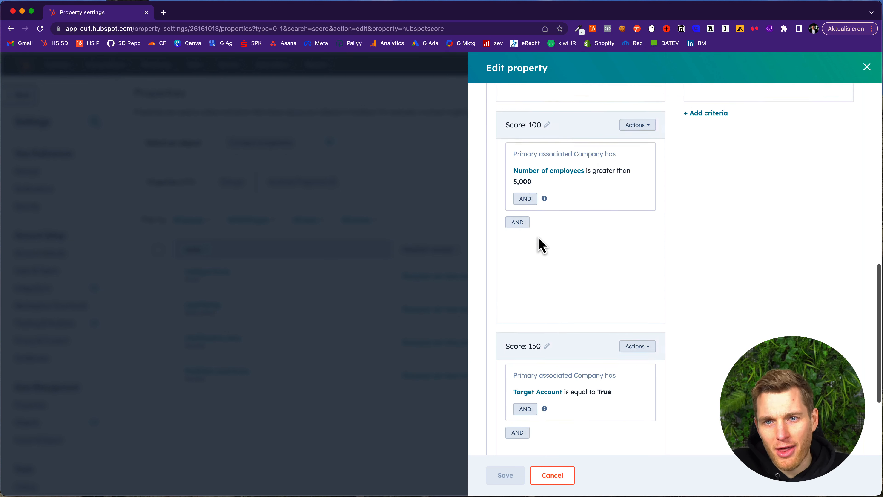
pyautogui.scroll(1, 539, 237)
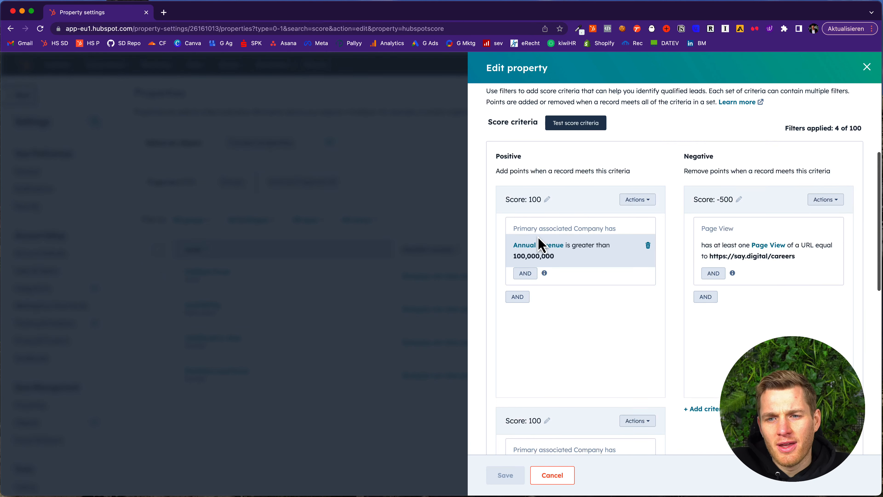
pyautogui.scroll(-10, 540, 244)
pyautogui.scroll(-2, 539, 244)
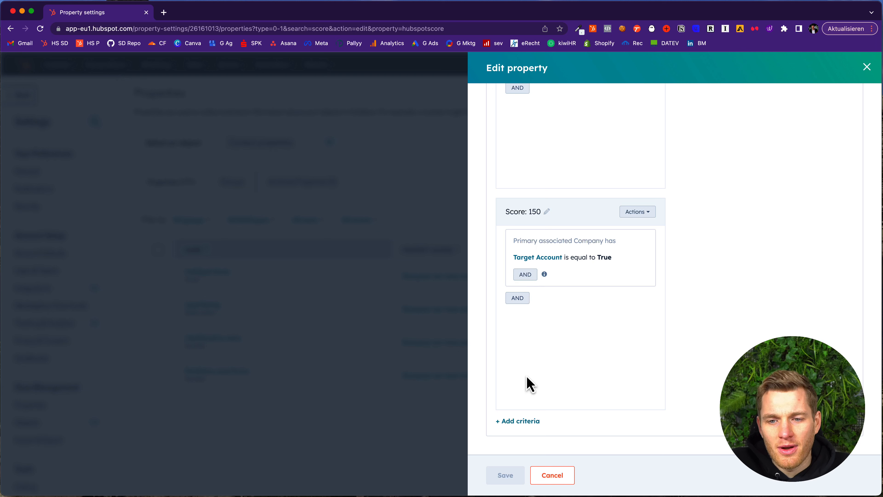
# - Add a positive score criterion with the form submissions filter for any form submission, filled out on any page
pyautogui.click(518, 422)
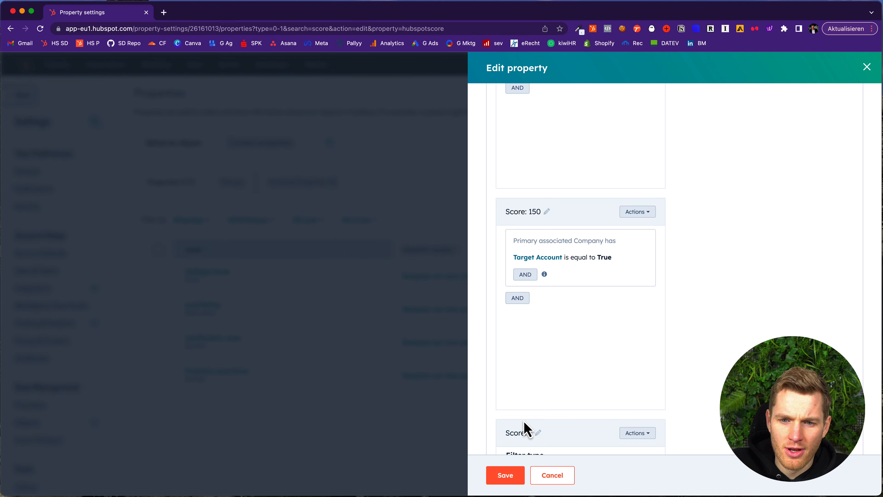
pyautogui.scroll(-3, 571, 428)
pyautogui.scroll(-4, 572, 430)
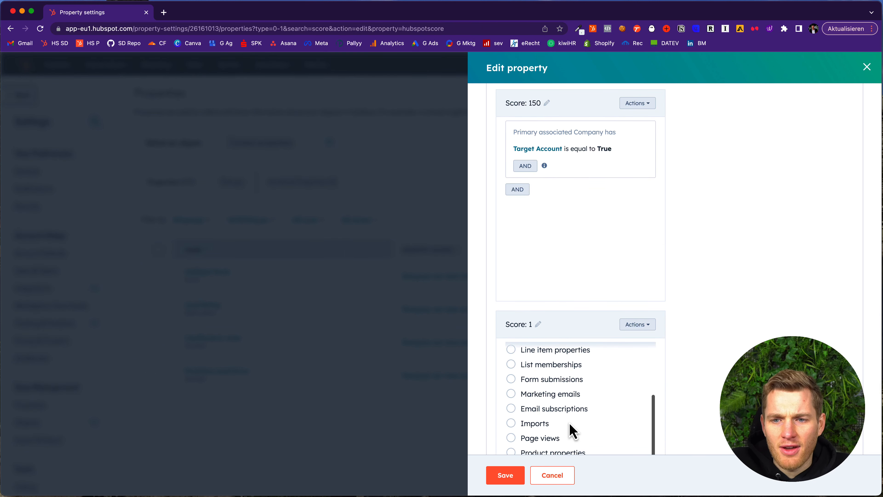
pyautogui.scroll(-2, 628, 285)
pyautogui.scroll(-2, 612, 285)
pyautogui.scroll(4, 583, 289)
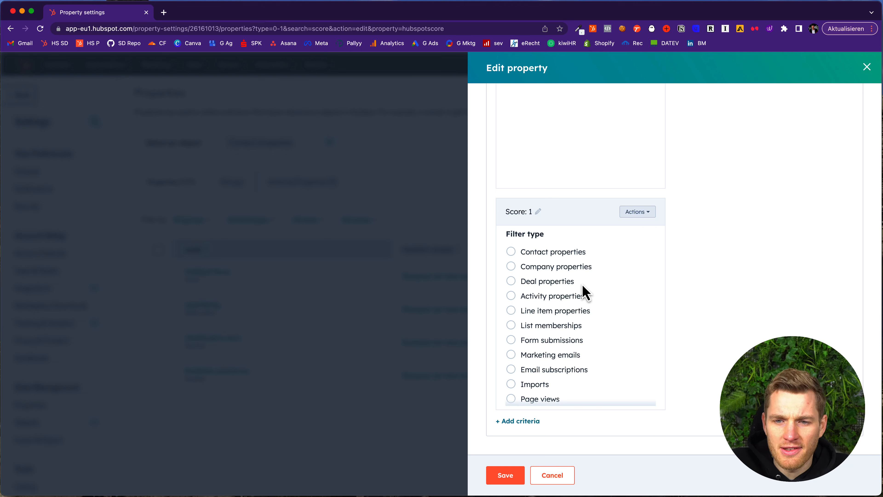
pyautogui.scroll(-5, 586, 294)
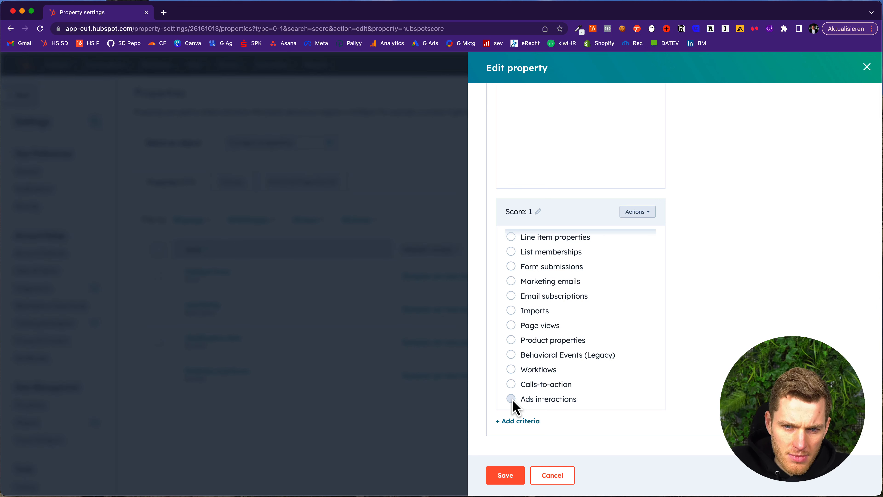
pyautogui.click(512, 268)
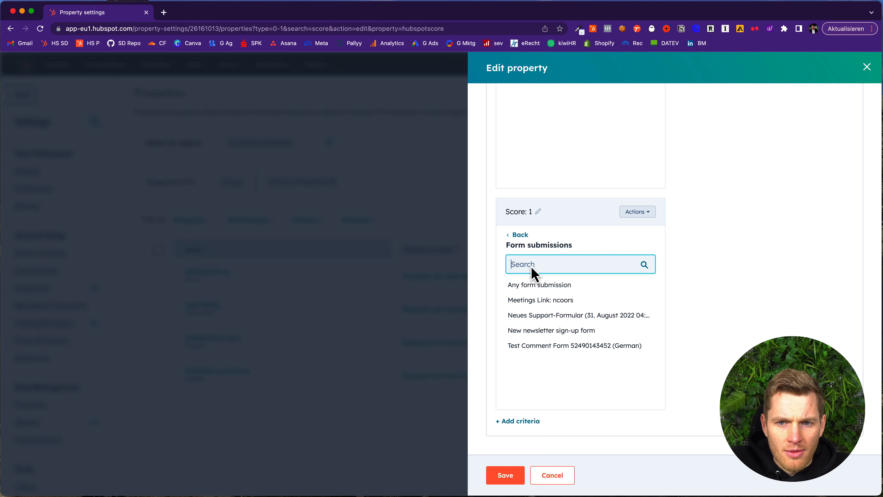
pyautogui.click(537, 289)
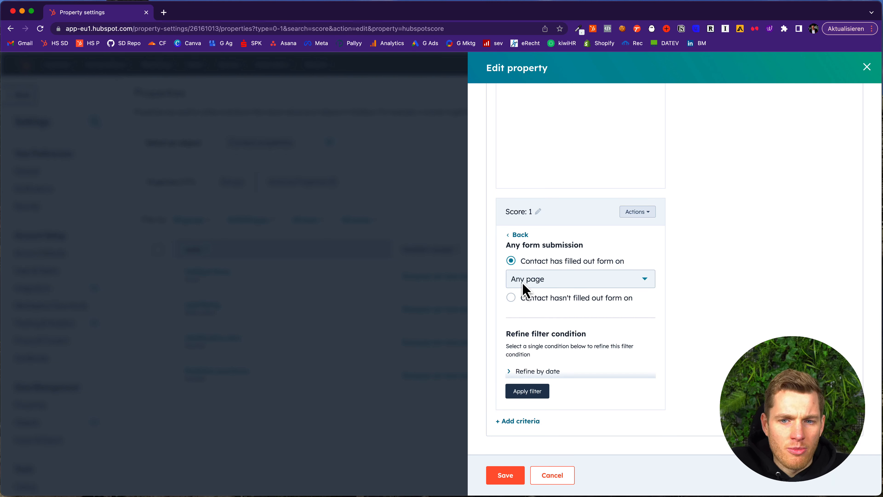
# - Set the form submission criterion's score to 250 and discard the edits to the HubSpot Score property
pyautogui.click(538, 211)
pyautogui.click(526, 215)
pyautogui.press('BackSpace')
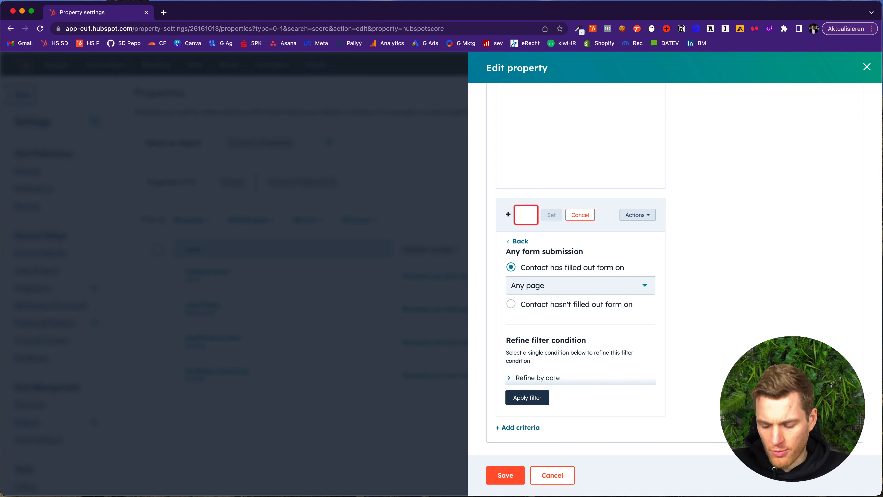
pyautogui.write('250')
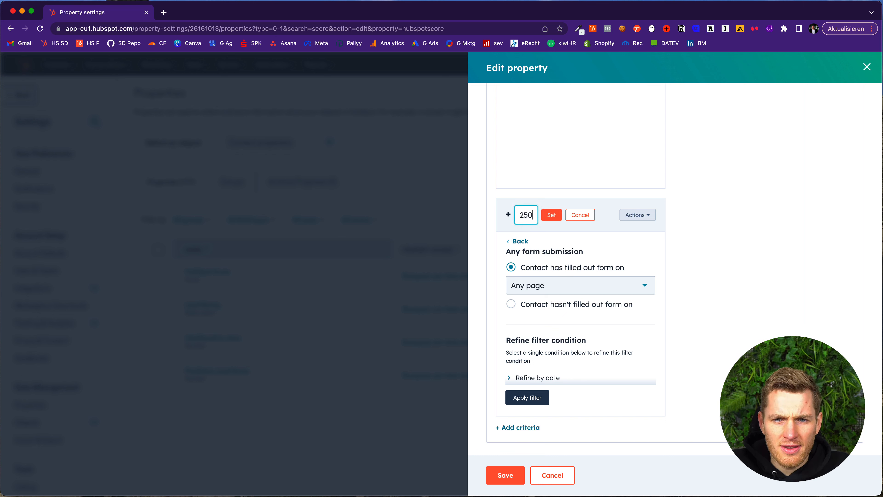
pyautogui.click(552, 216)
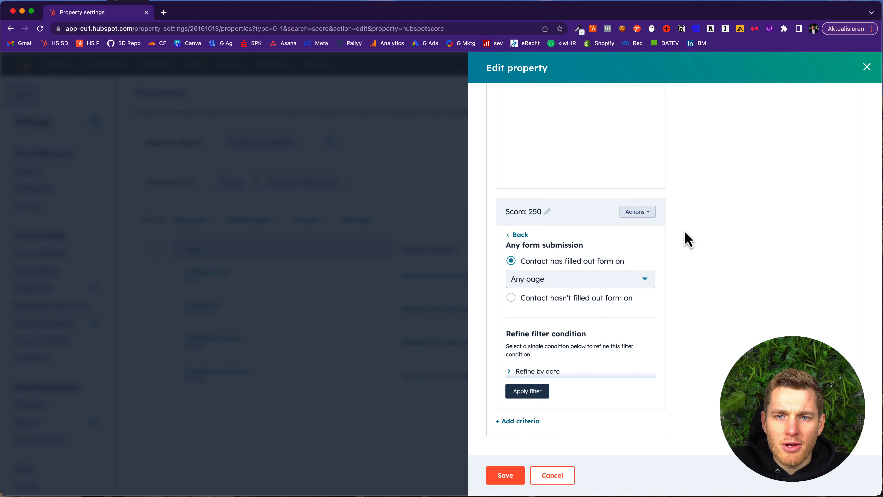
pyautogui.scroll(10, 685, 235)
pyautogui.scroll(2, 685, 231)
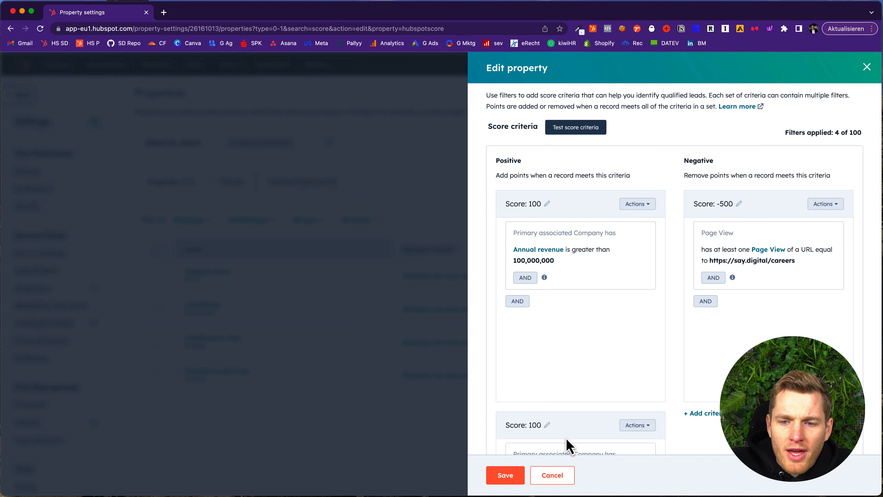
pyautogui.click(553, 476)
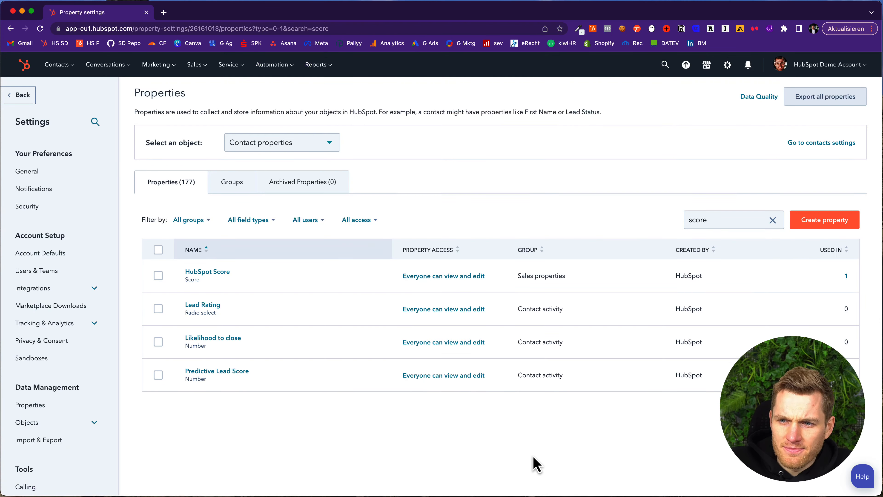
# - Start a new contact property in the Sales properties group labelled "NEW SCORE" and continue to its field type
pyautogui.click(822, 224)
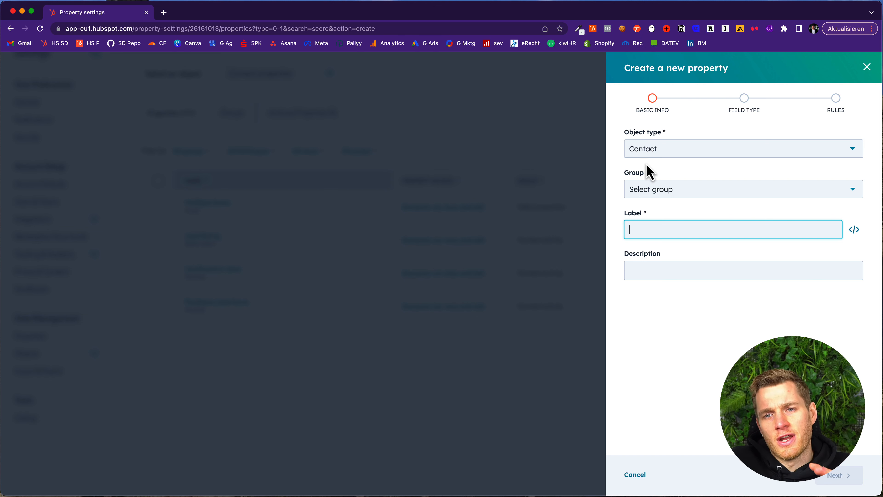
pyautogui.click(663, 199)
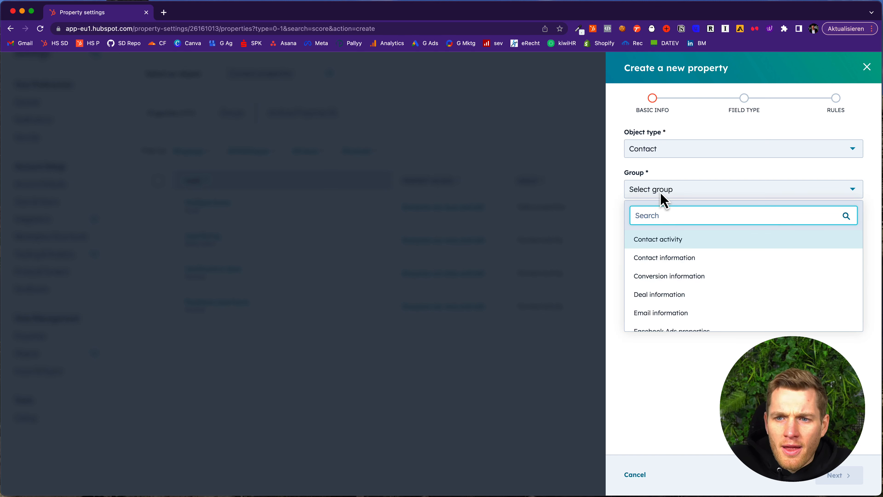
pyautogui.write('sales')
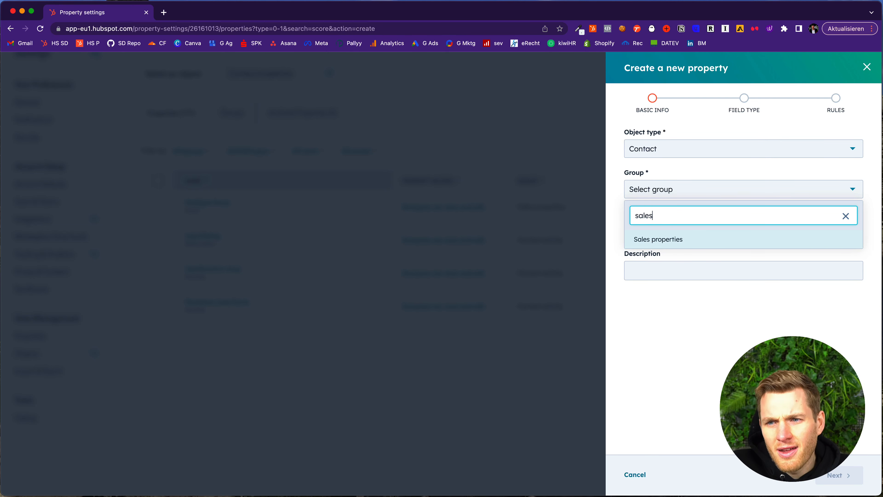
pyautogui.click(666, 245)
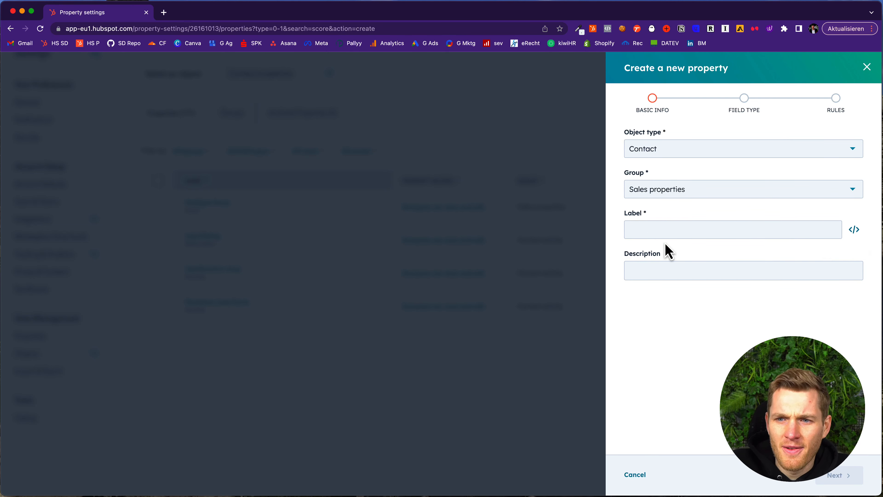
pyautogui.click(640, 234)
pyautogui.write('N')
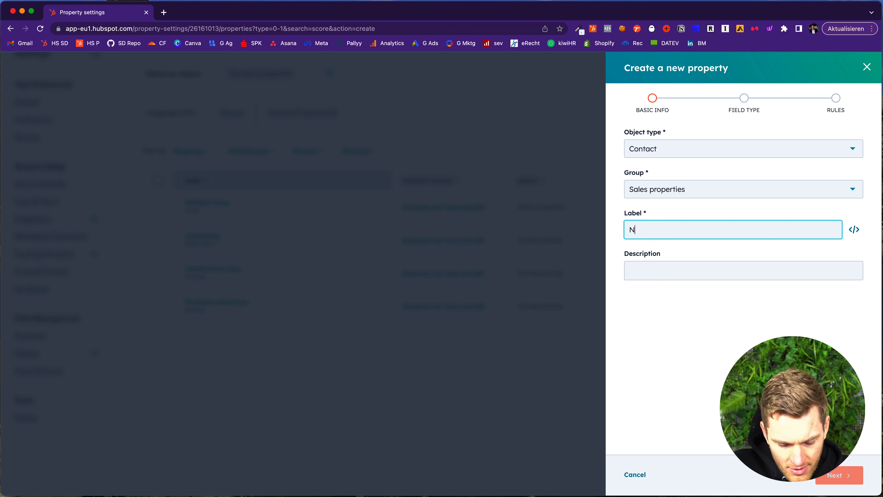
pyautogui.write('EW SCORE')
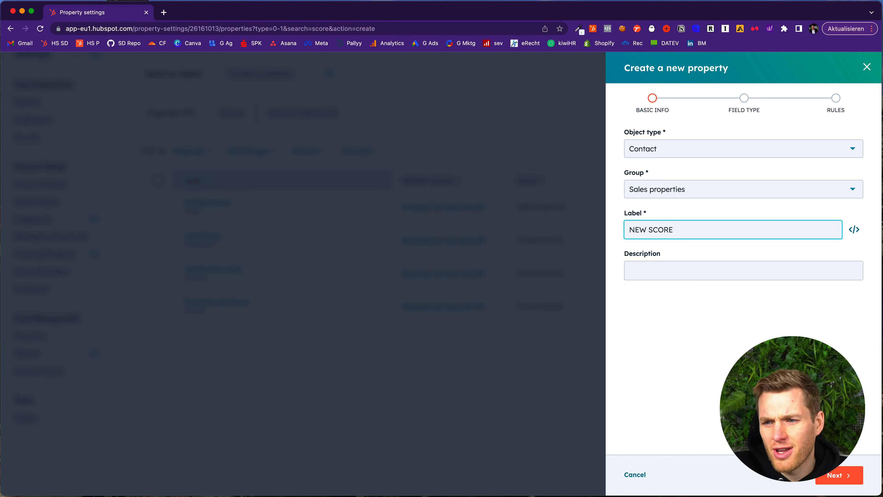
pyautogui.click(845, 474)
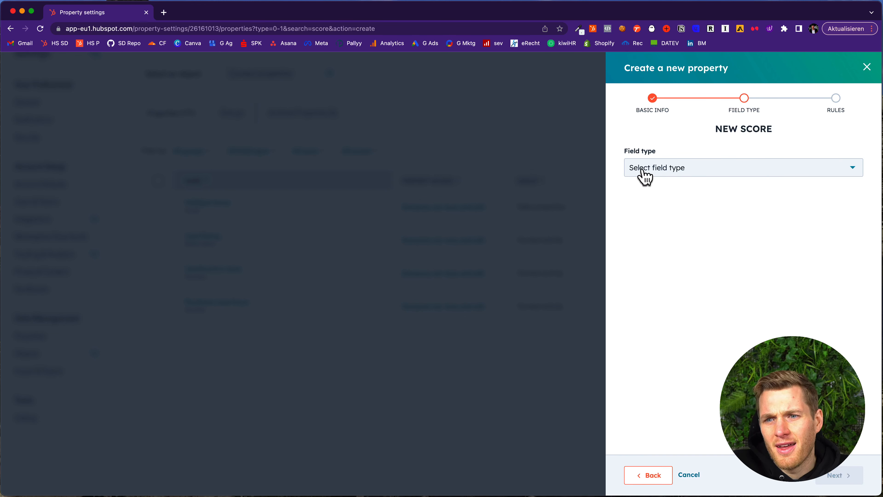
# - Set the NEW SCORE property's field type to Score, continue to the score builder, and close the property setup without creating it
pyautogui.click(648, 174)
pyautogui.scroll(-2, 714, 316)
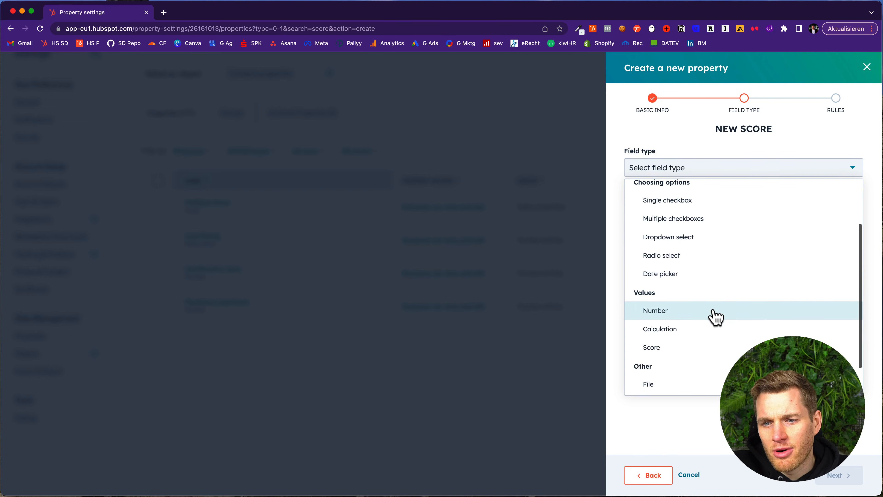
pyautogui.scroll(-1, 710, 317)
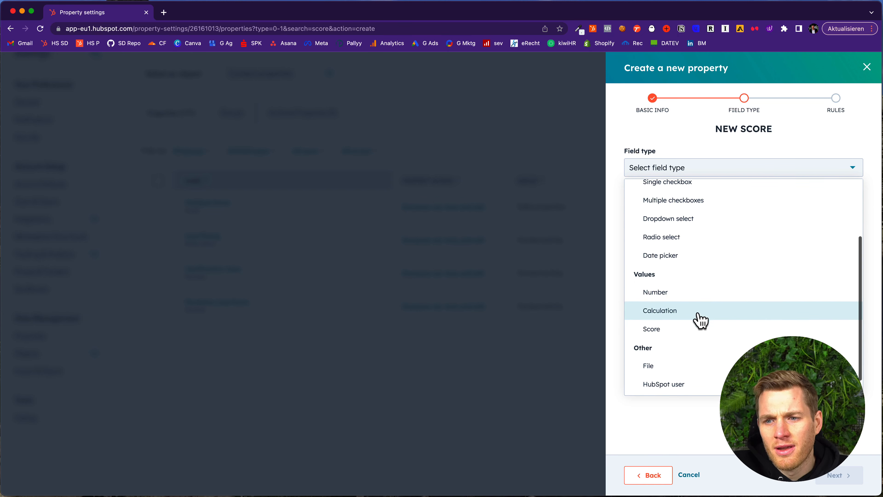
pyautogui.click(653, 330)
pyautogui.click(821, 480)
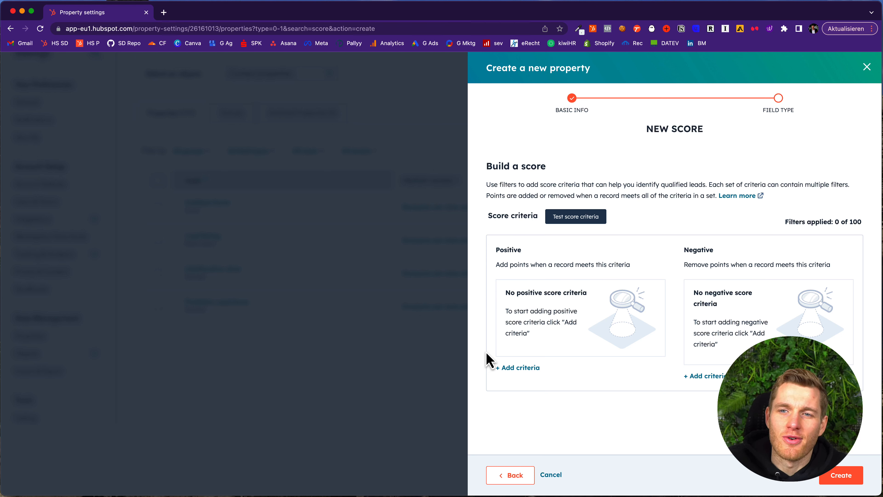
pyautogui.click(867, 67)
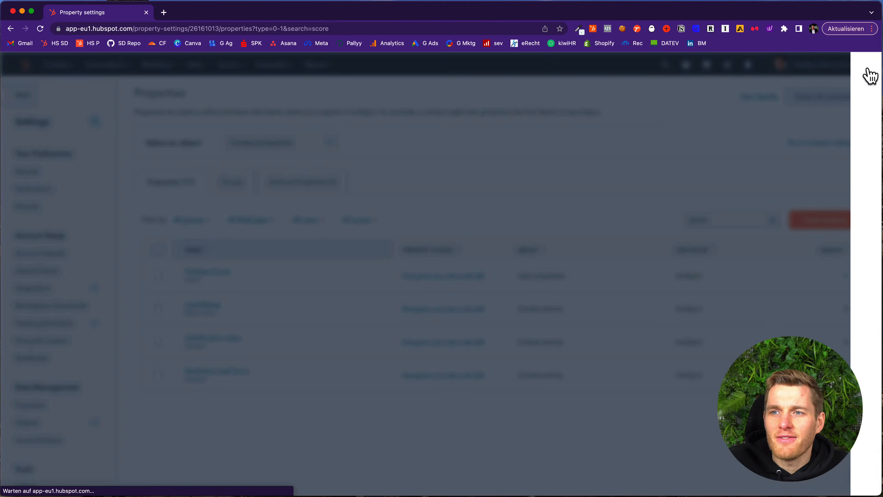
# - Open the contacts list and sort all contacts by HubSpot Score from highest to lowest
pyautogui.moveTo(59, 70)
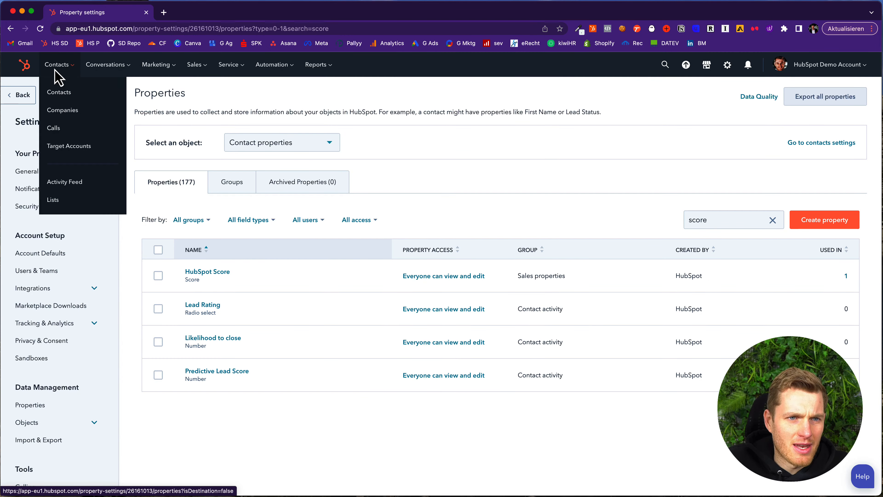
pyautogui.click(66, 93)
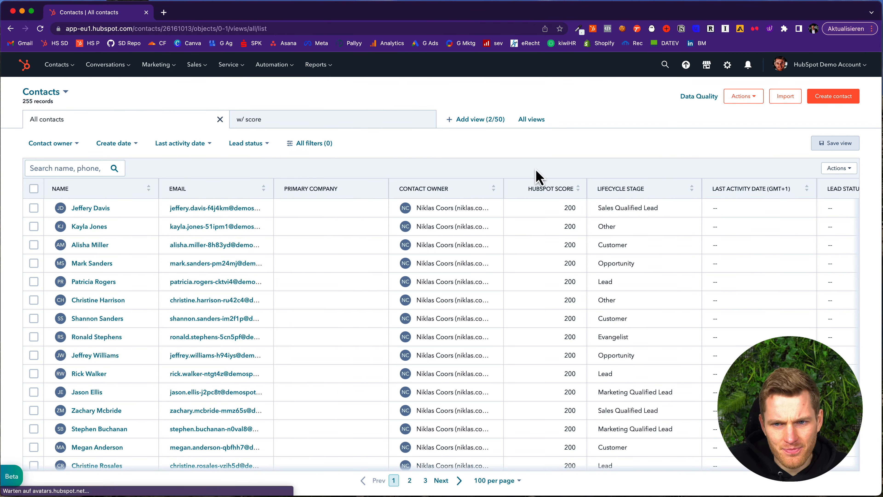
pyautogui.click(575, 190)
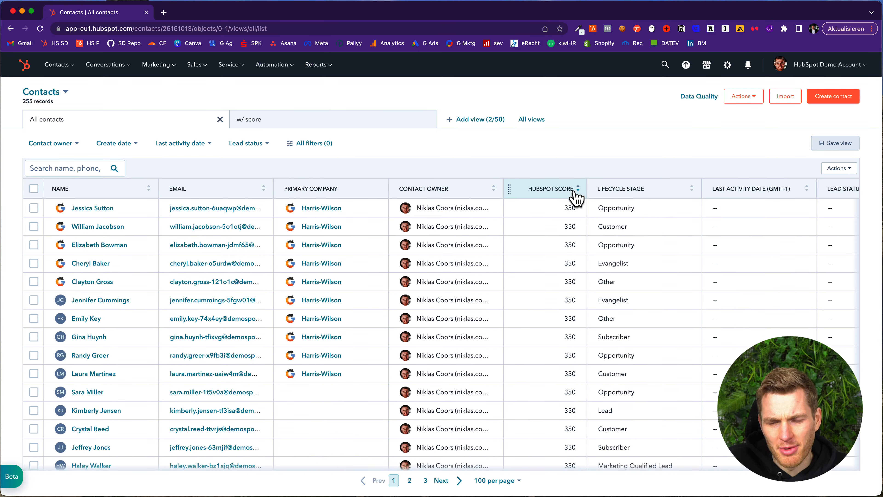